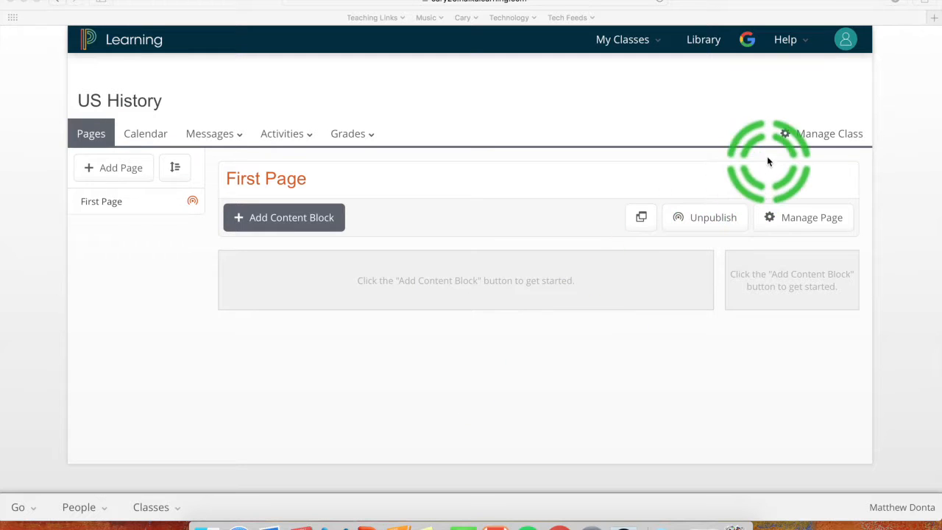
- Check that the US History roster is empty, close it, and return to the class management menu
left_click(813, 134)
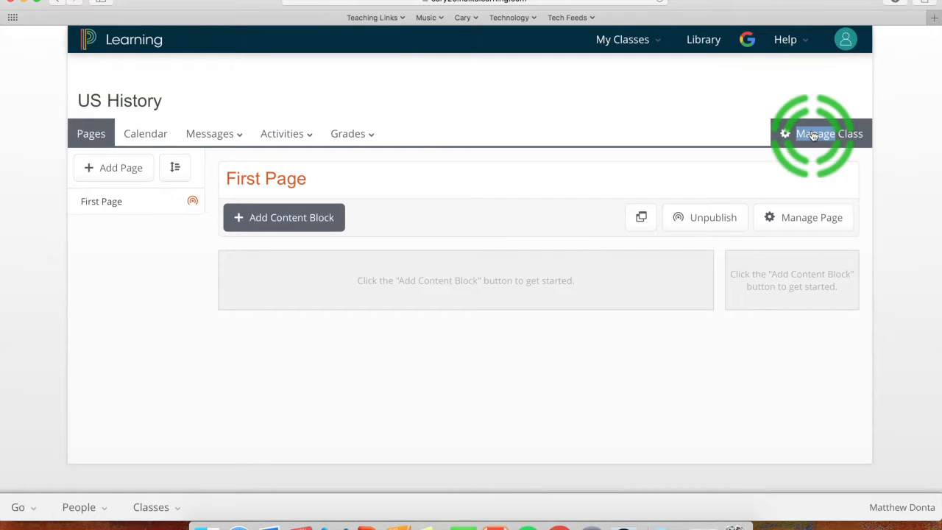
left_click(813, 134)
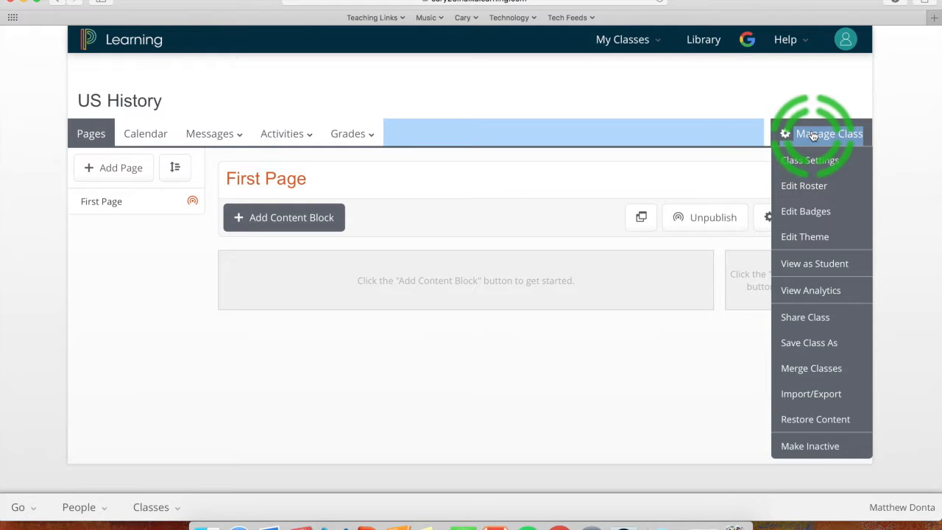
left_click(804, 185)
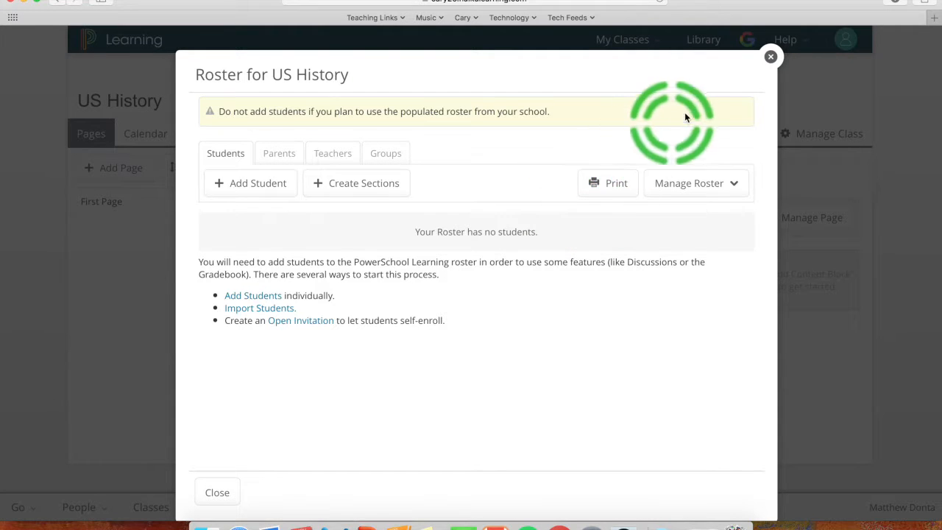
left_click(770, 57)
left_click(816, 133)
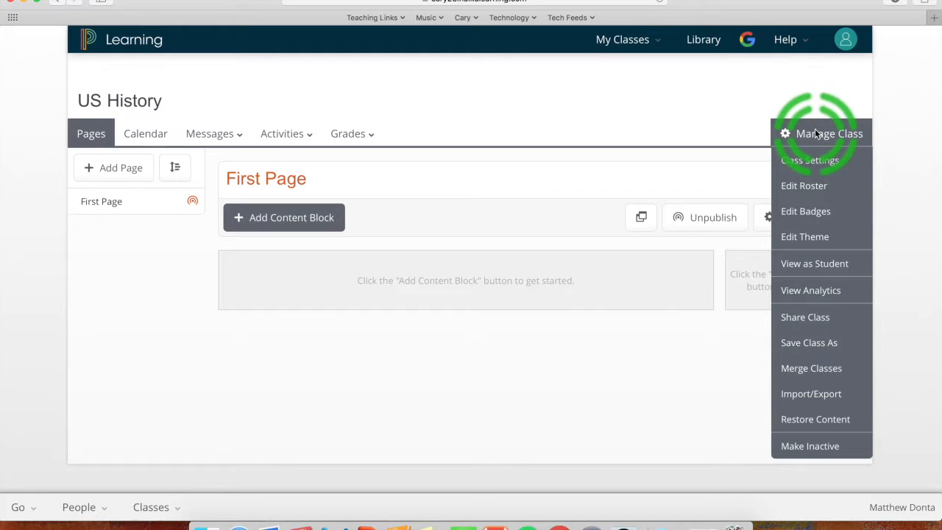
- Change the class name in Class Settings, entering 'Period 1', and save it
left_click(795, 159)
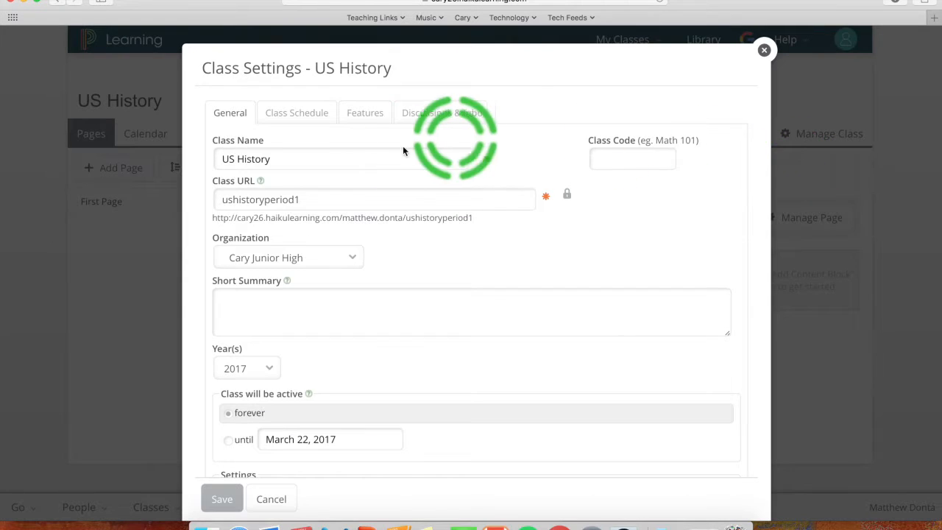
left_click(359, 158)
type("Period 1")
left_click(222, 499)
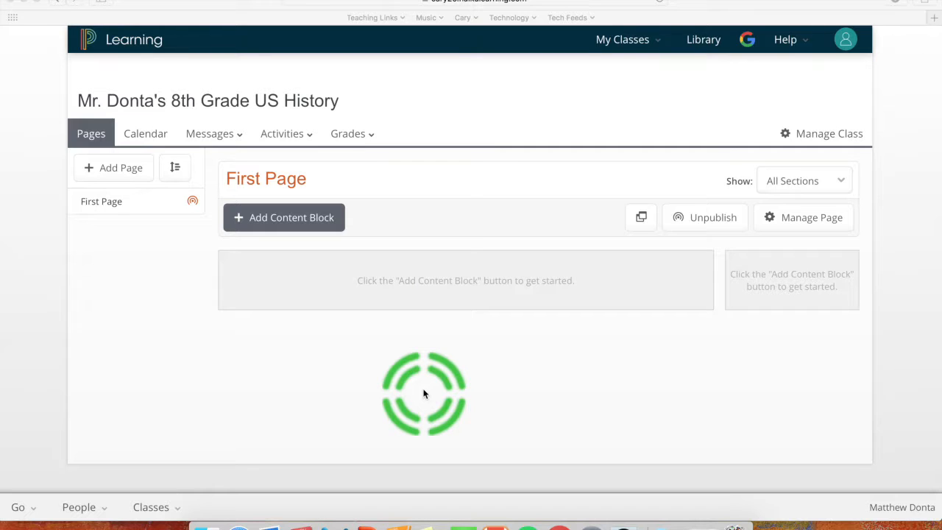
- Open the roster's section list, which shows the empty Section A and Section B
left_click(839, 136)
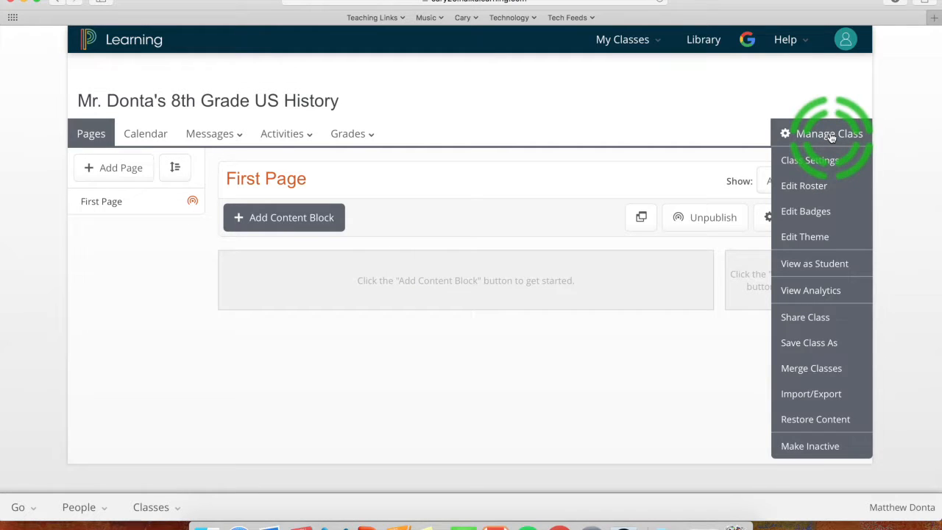
left_click(804, 185)
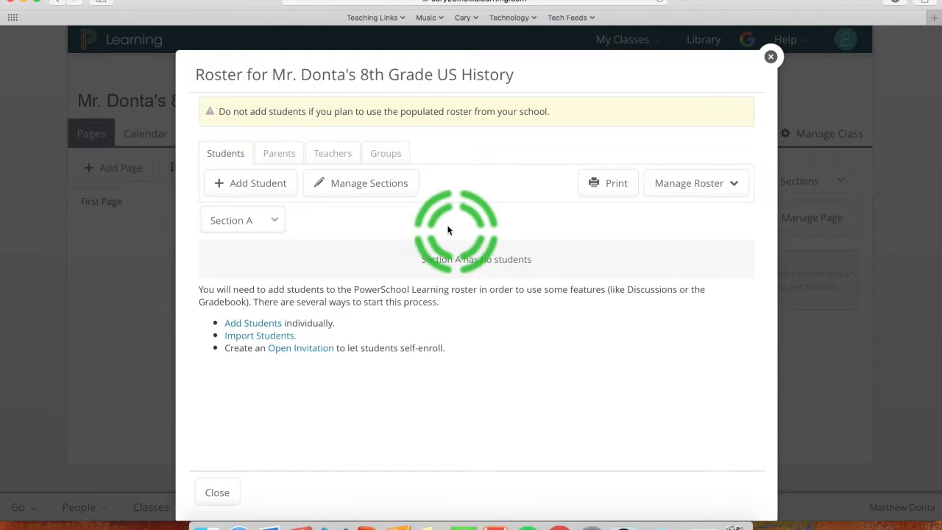
left_click(372, 183)
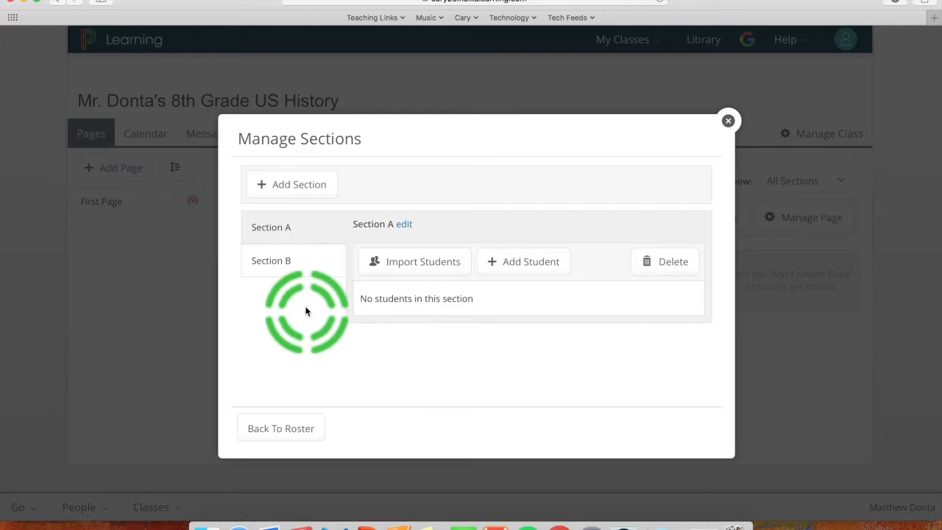
- Rename Section A to Section 1 and Section B to Section 2
left_click(404, 226)
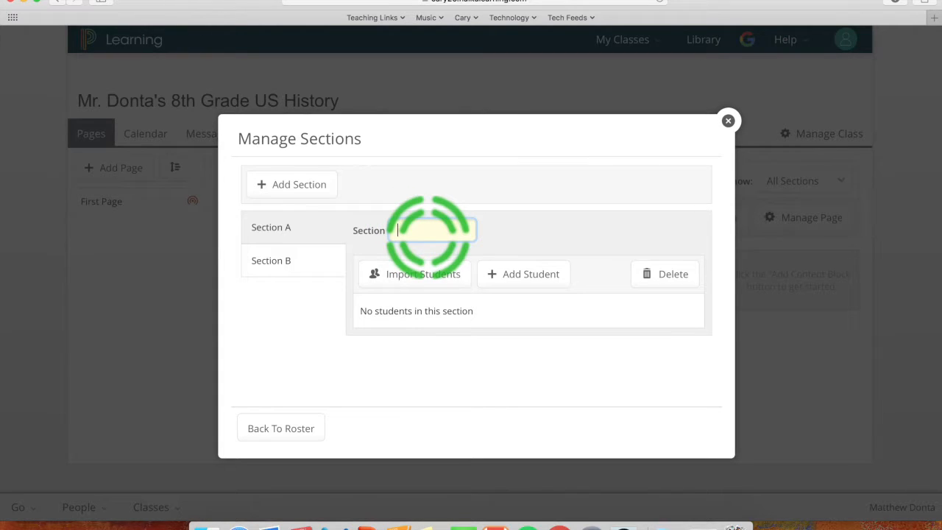
type("1")
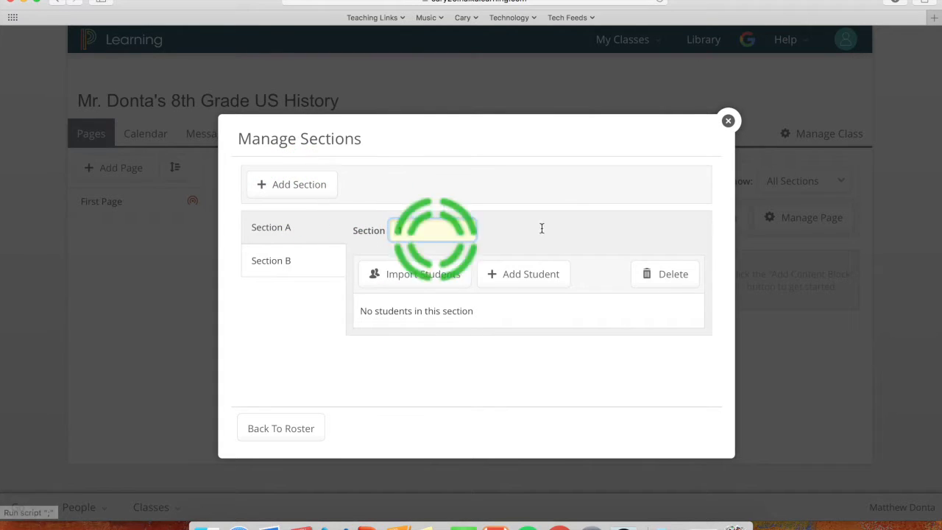
left_click(303, 306)
left_click(296, 262)
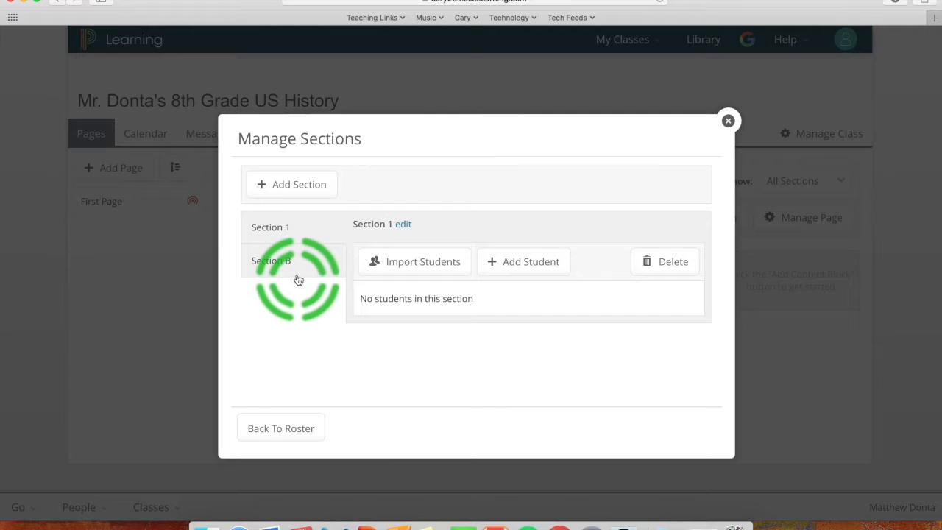
left_click(404, 224)
type("2")
left_click(304, 337)
left_click(292, 184)
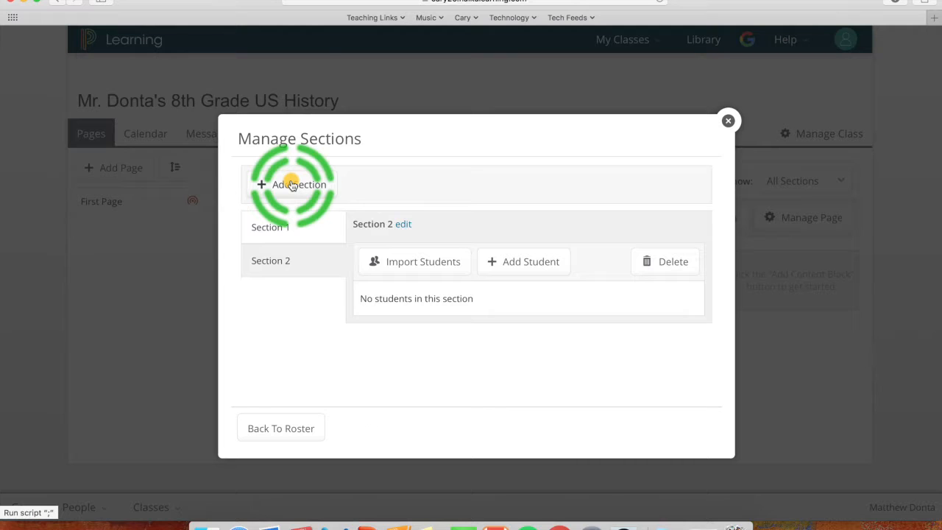
- Add three more sections named Section 3, Section 4 and Section 5
left_click(292, 184)
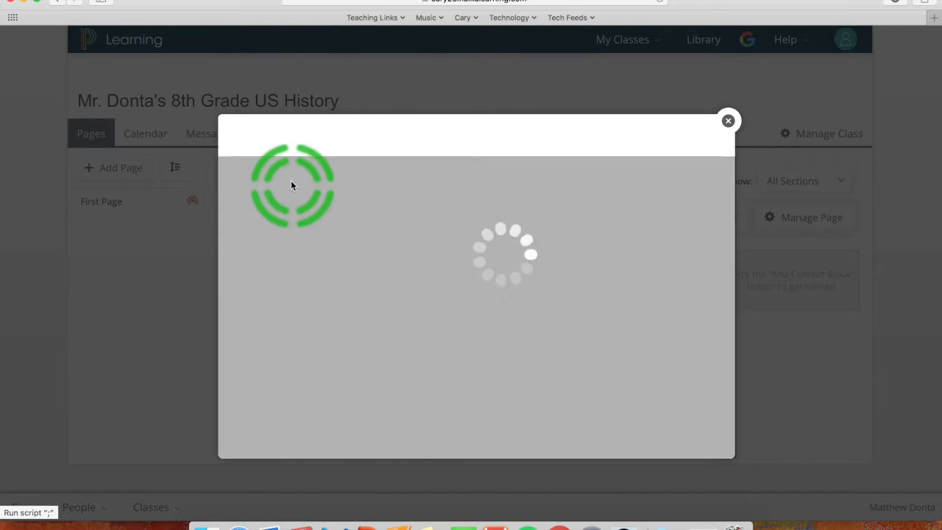
type("3")
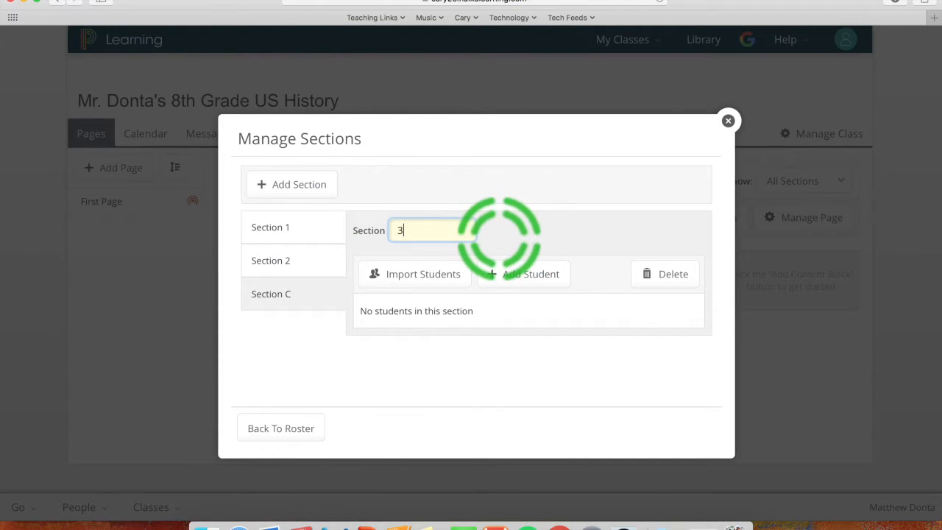
left_click(292, 185)
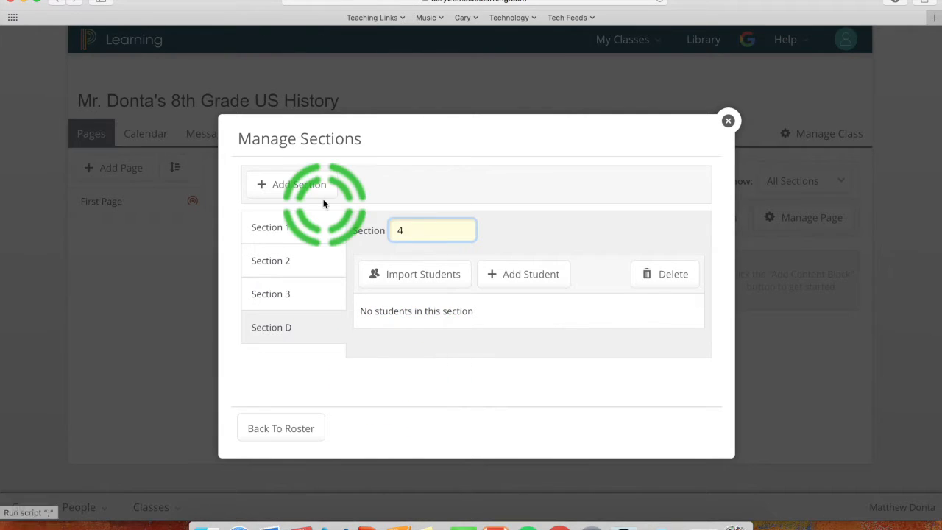
left_click(311, 180)
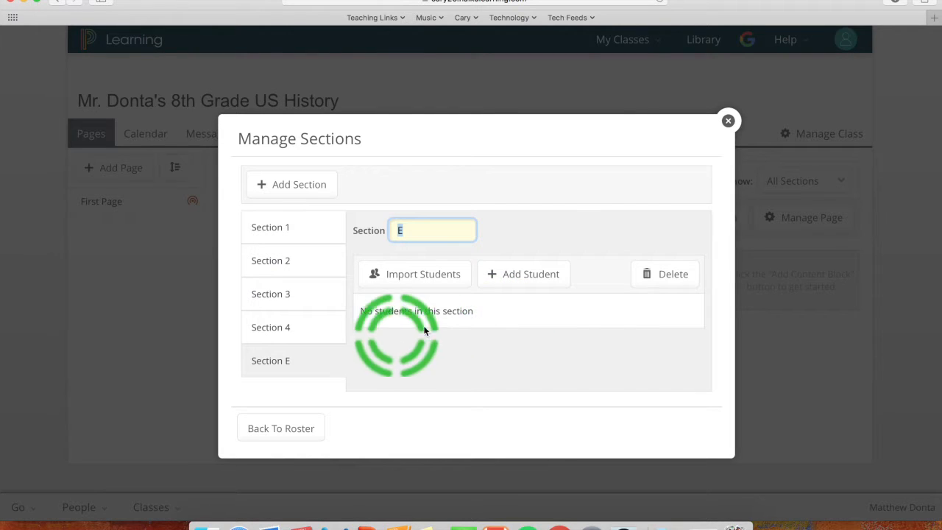
type("5")
left_click(297, 387)
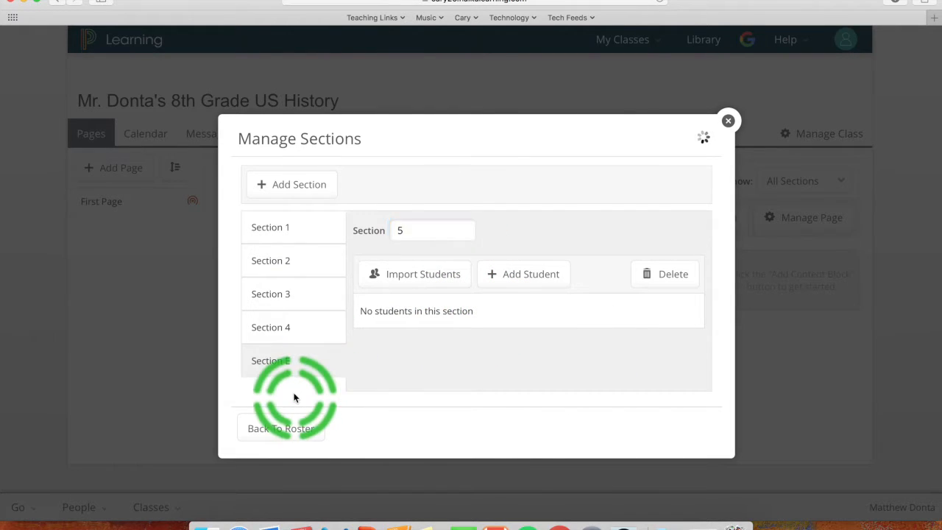
- Import students into Section 1, choosing the US History Period 1 roster from your classes
left_click(302, 234)
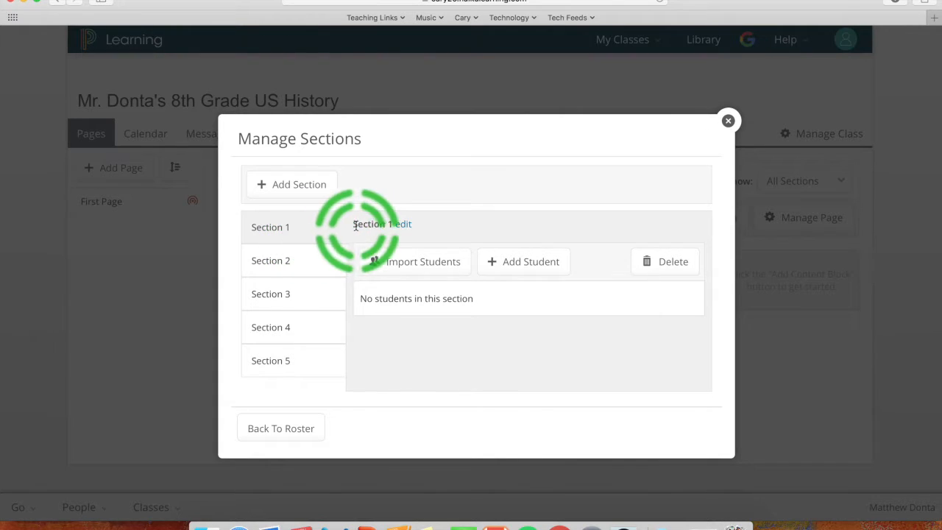
left_click(414, 262)
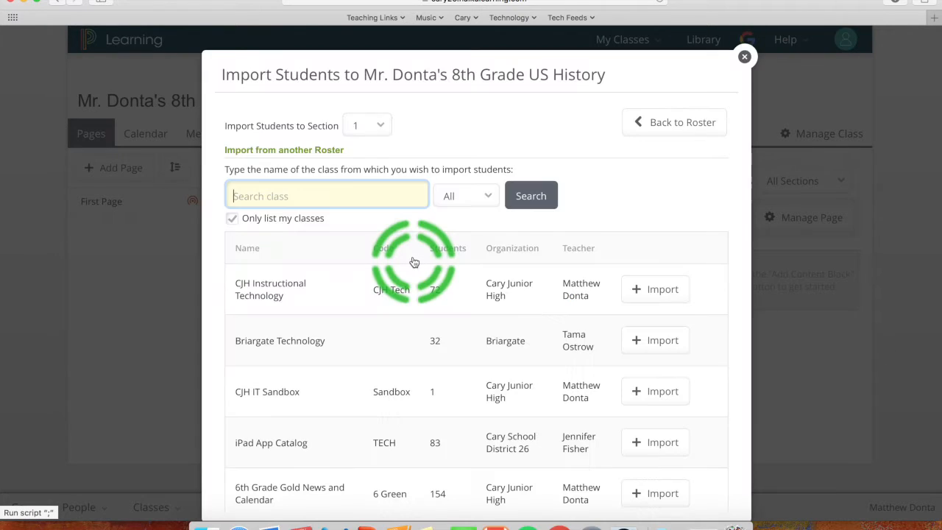
left_click(225, 221)
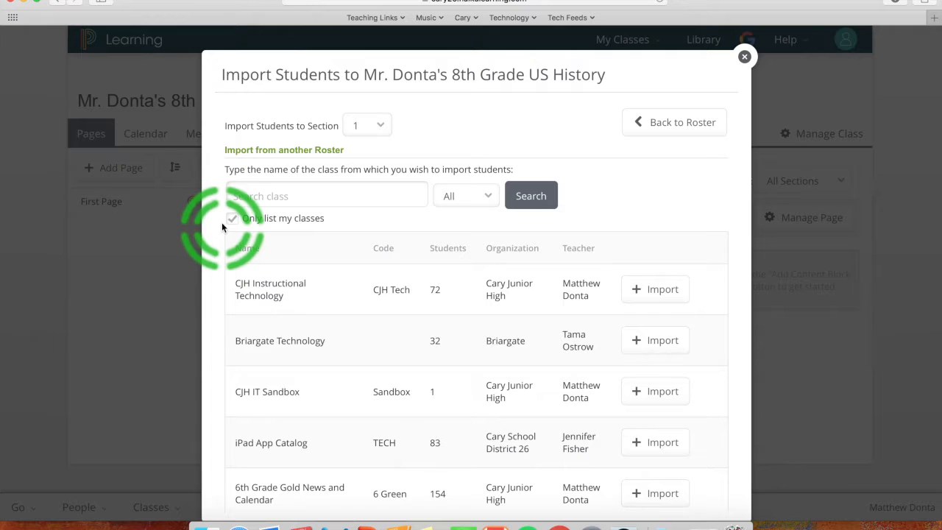
left_click(531, 194)
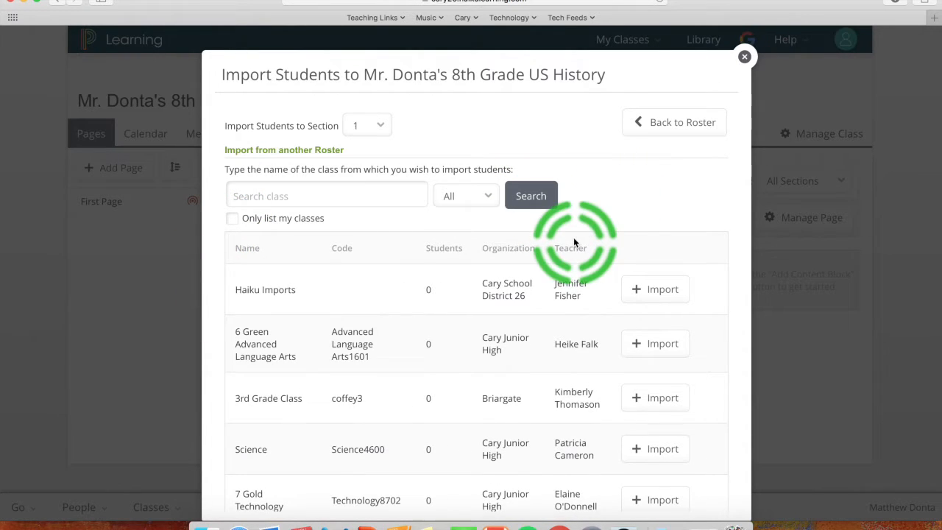
scroll(572, 241, "down", 1)
scroll(572, 240, "up", 1)
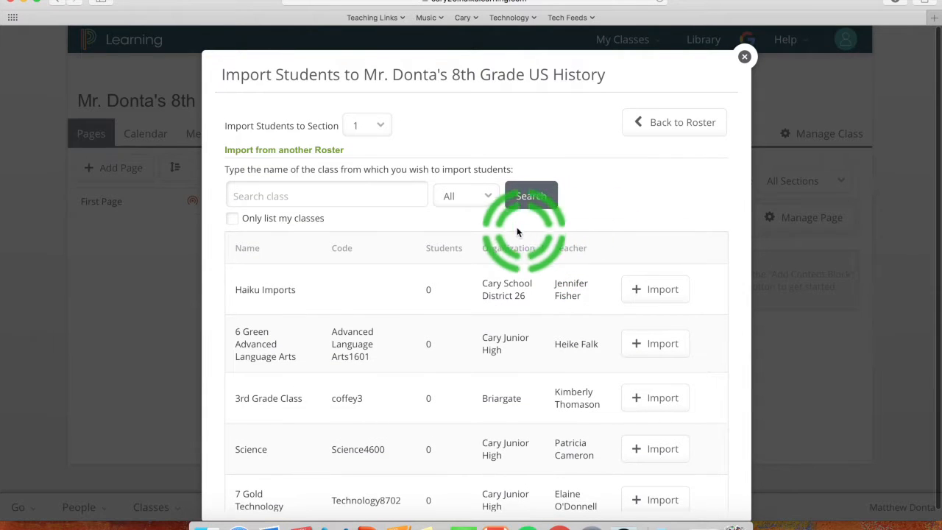
left_click(232, 218)
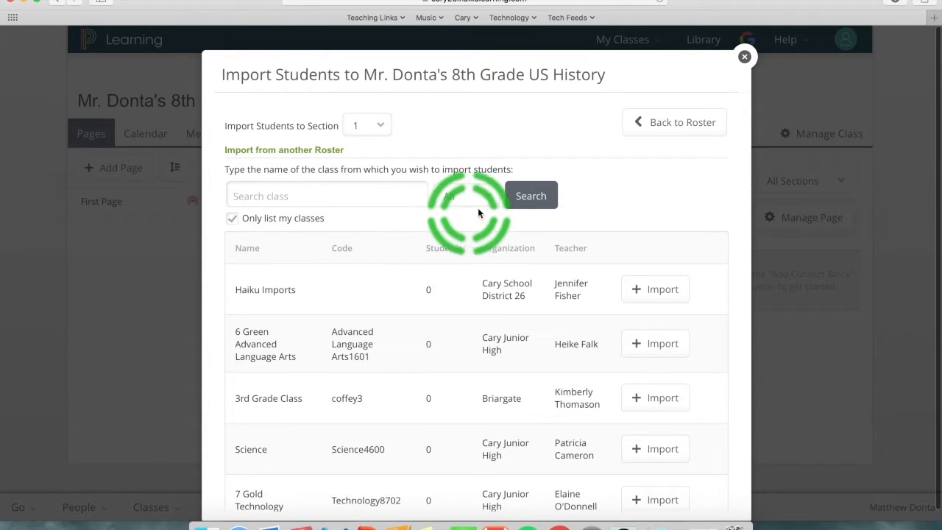
left_click(516, 206)
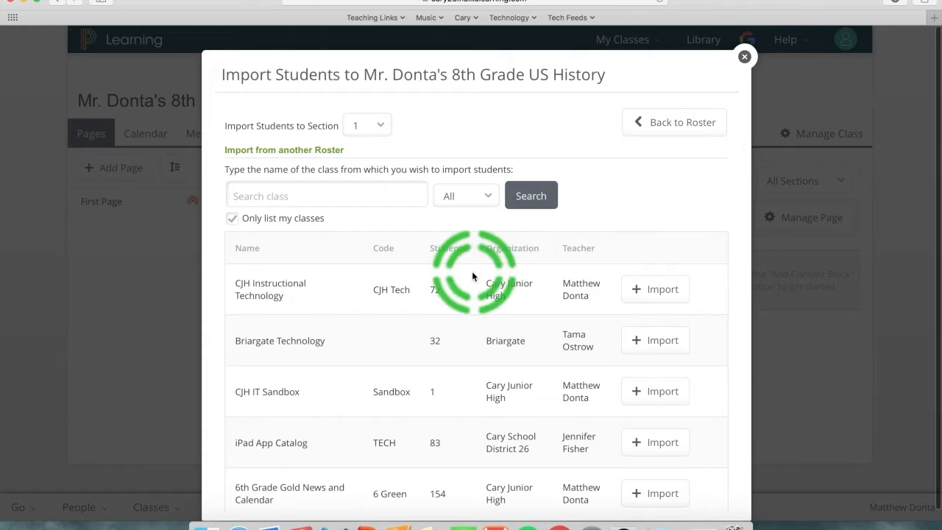
scroll(454, 352, "down", 8)
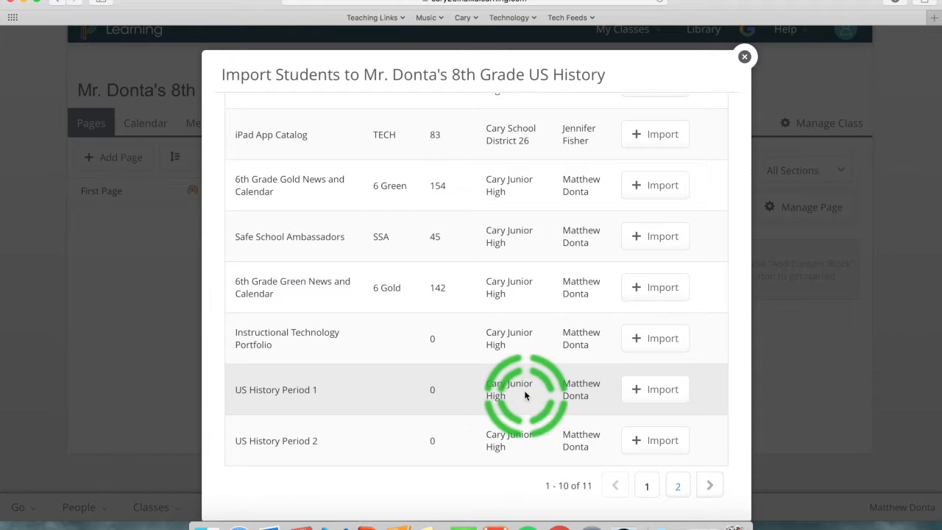
left_click(650, 392)
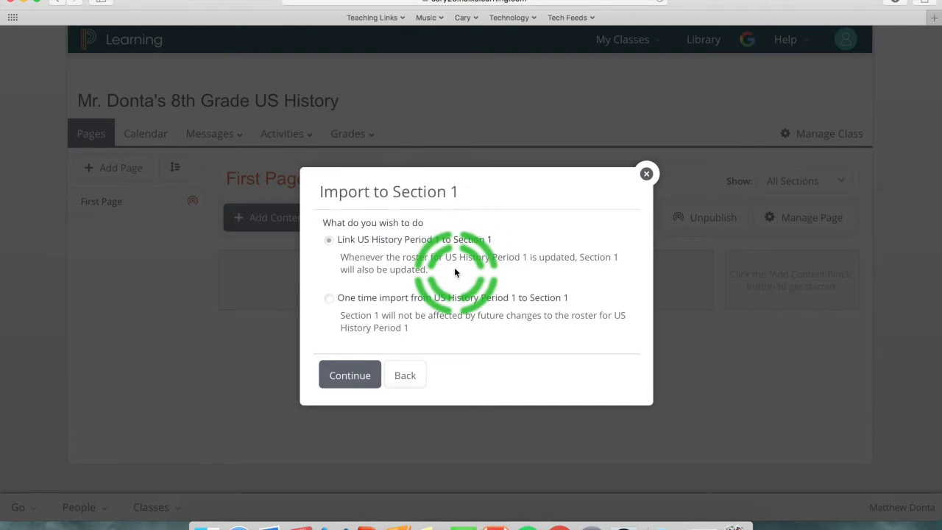
- Keep the roster link and confirm importing US History Period 1 into Section 1
left_click(368, 375)
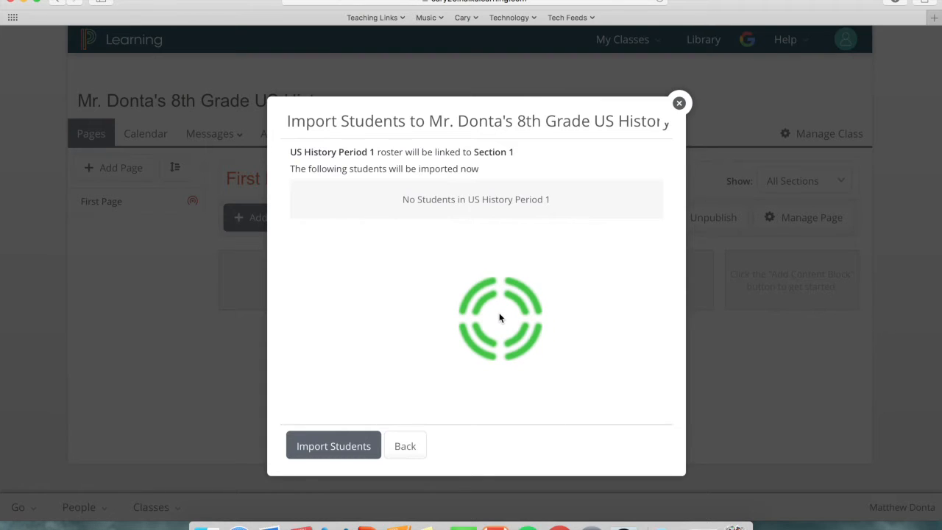
left_click(333, 442)
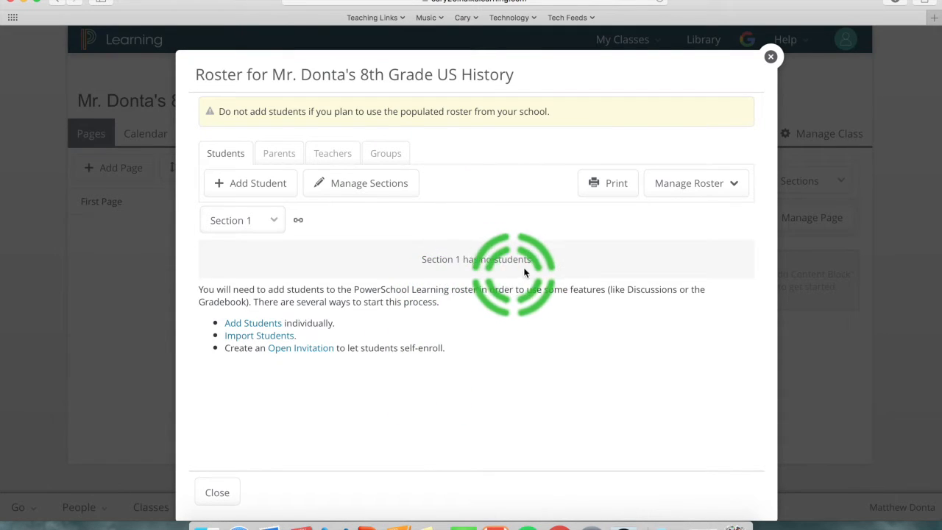
- Reopen Manage Sections to confirm Section 1 is linked to US History Period 1
left_click(401, 188)
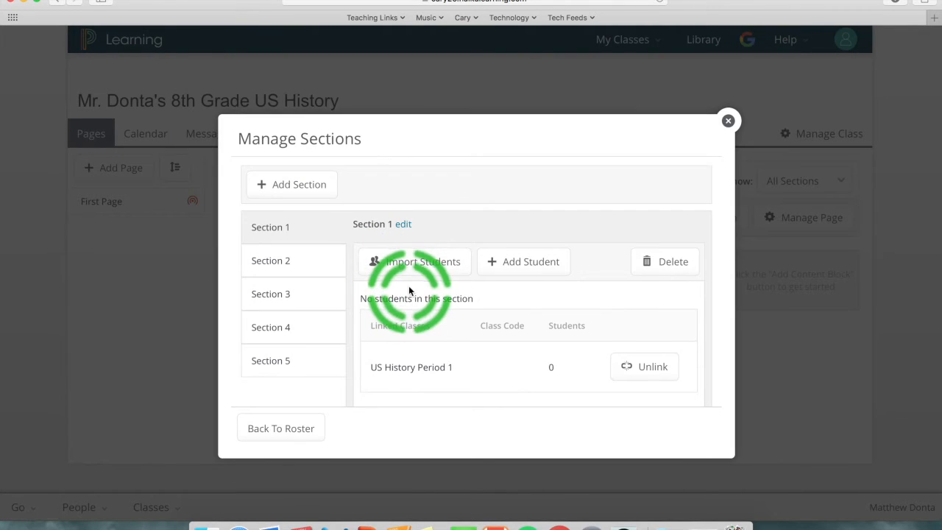